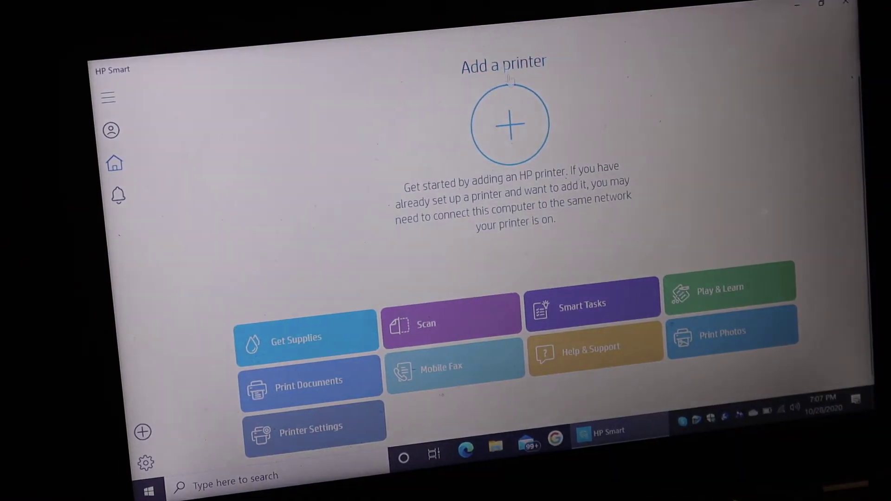
Add a new printer and continue setup with the HP ENVY 6000 series selected.
click(507, 128)
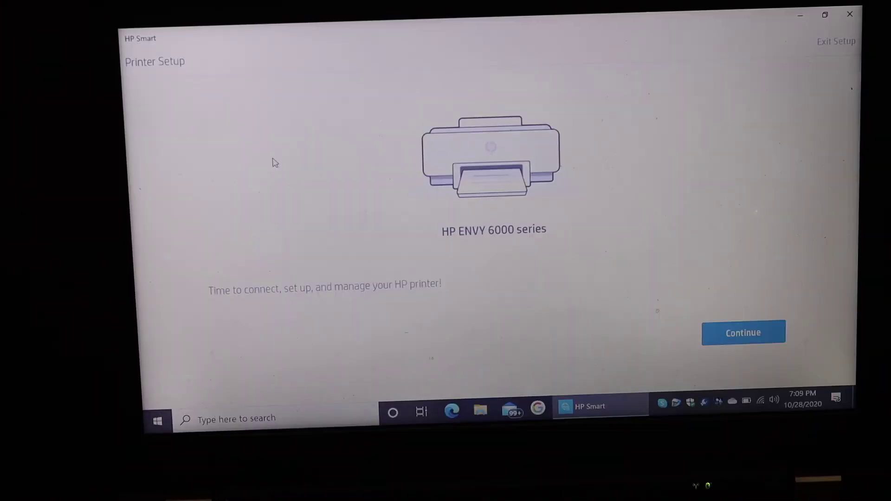
click(742, 338)
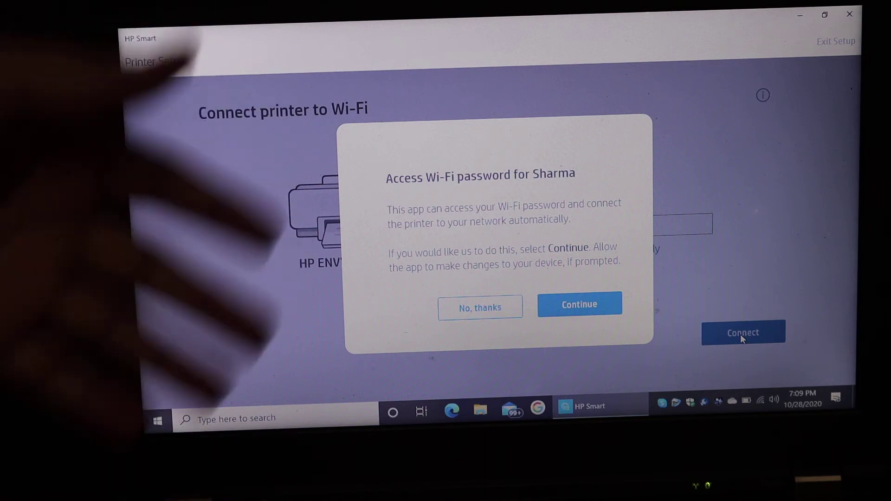
Allow HP Smart to use the saved Wi-Fi password to connect the HP ENVY 6000.
click(577, 307)
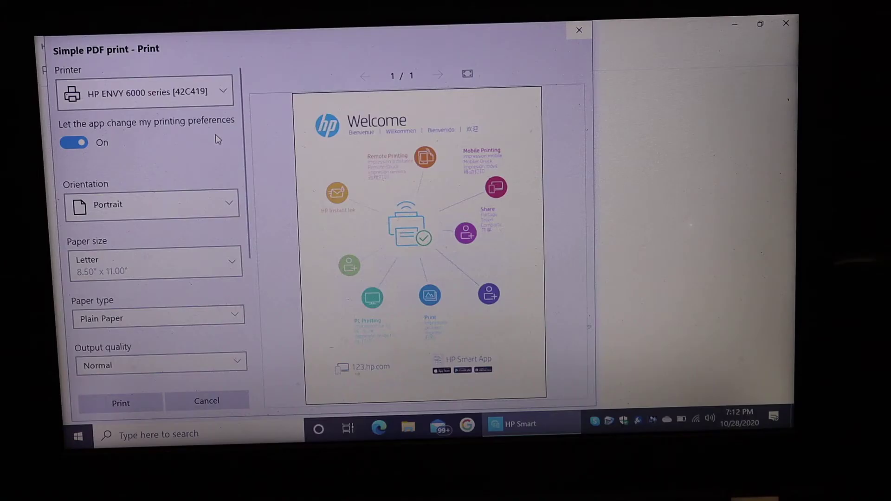
Send the Welcome page to the HP ENVY 6000 series [42C419] printer.
click(145, 97)
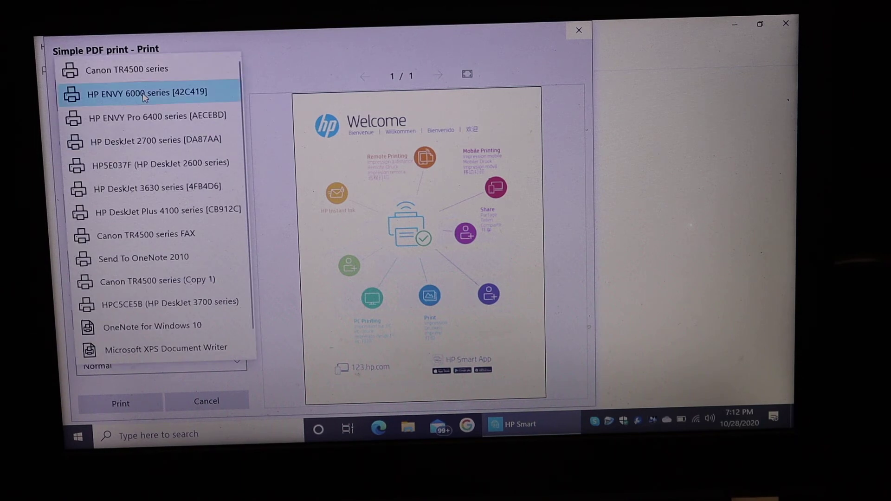
click(152, 97)
click(152, 98)
click(134, 404)
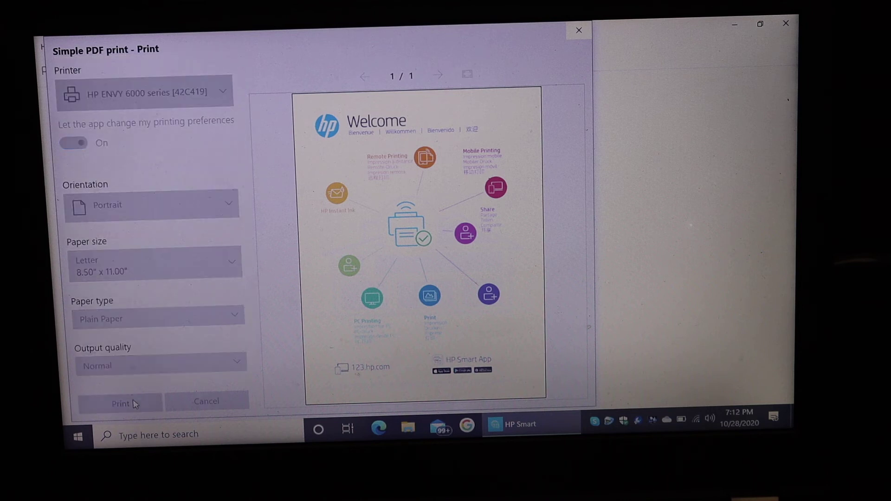